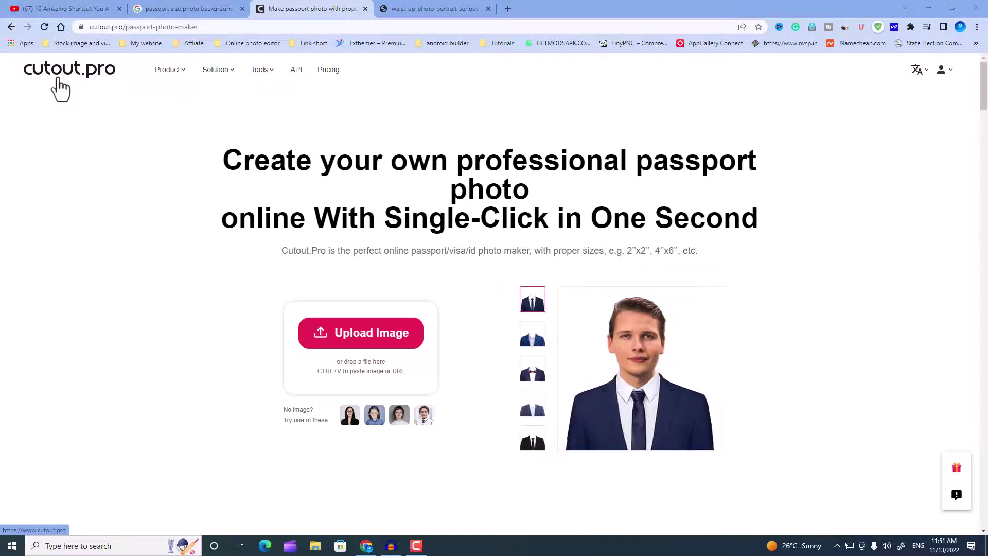
Step: Upload the waist-up portrait photo from the Downloads folder into the passport editor
scroll(302, 239, down, 3)
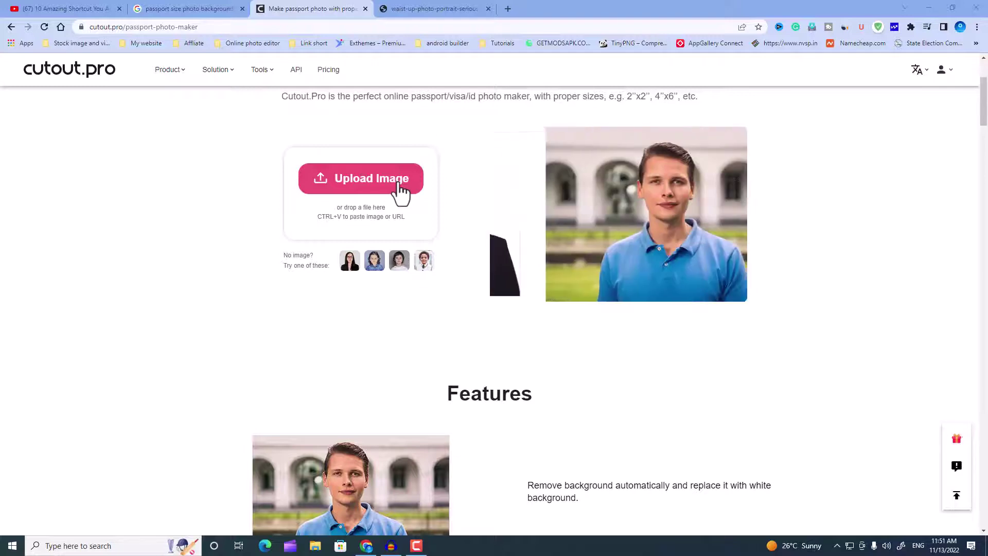
scroll(366, 241, up, 1)
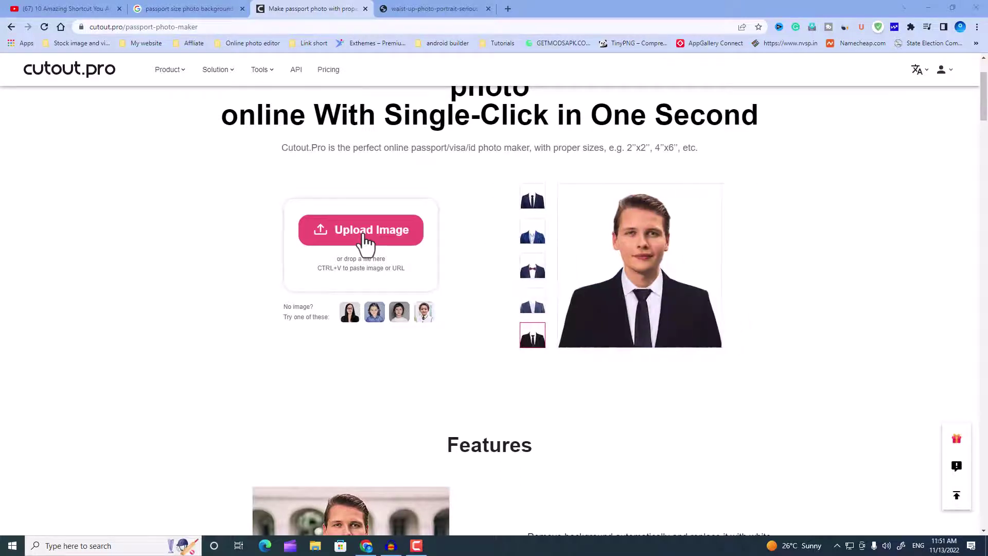
click(363, 235)
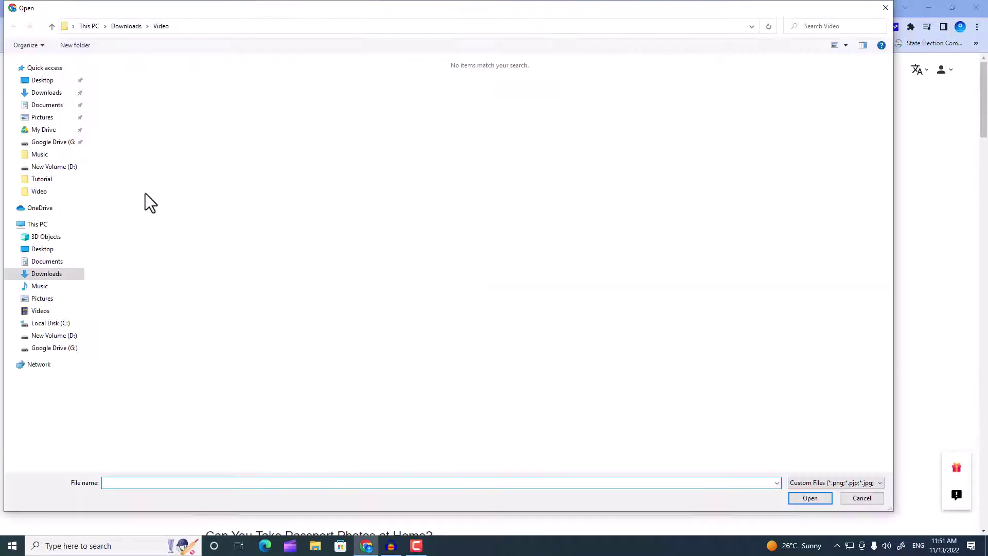
mouse_move(46, 216)
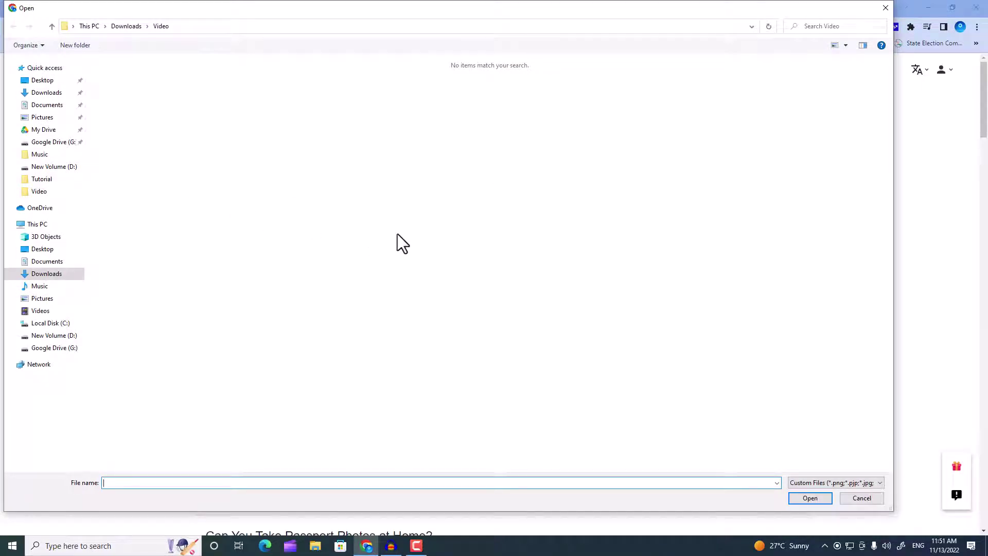
click(35, 93)
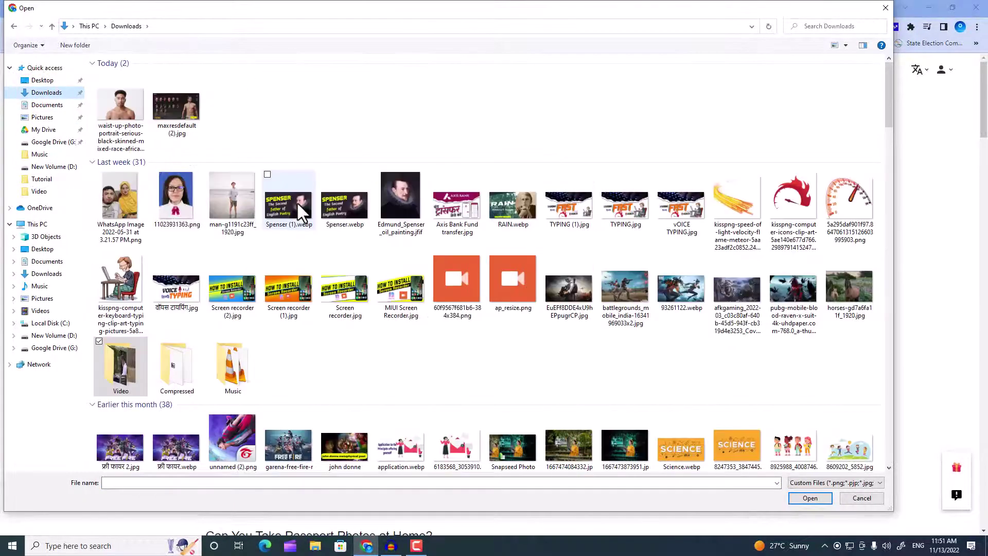
click(121, 116)
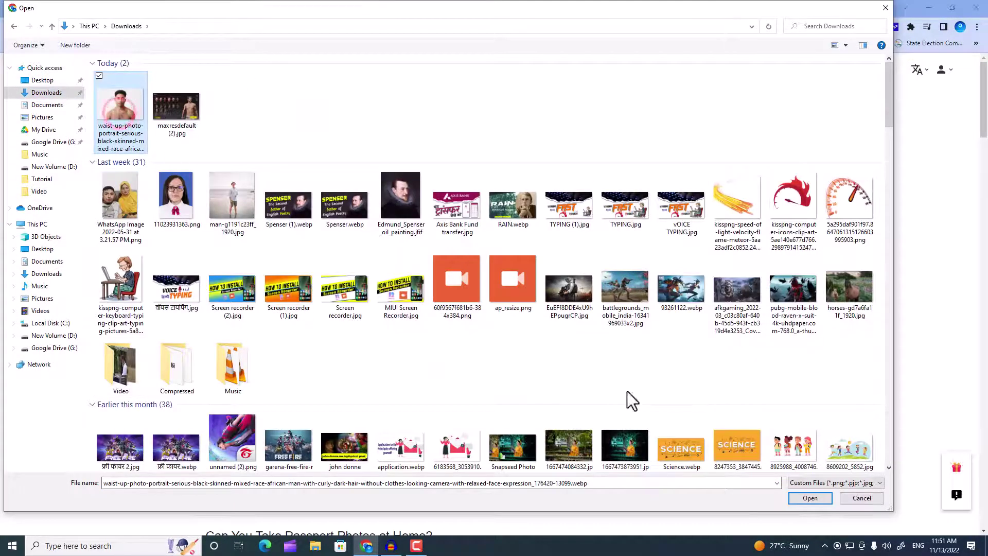
click(819, 497)
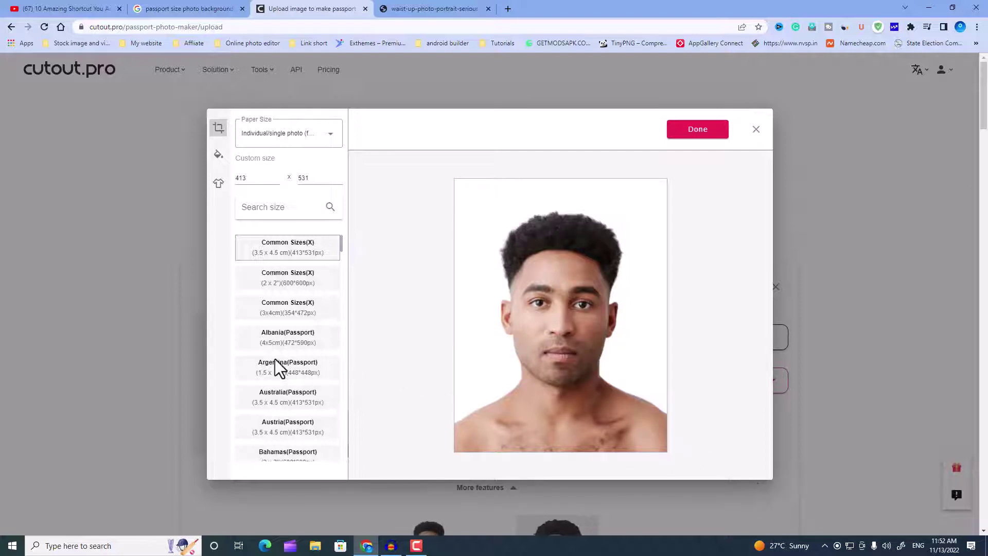
Step: Try the Austria, Bahamas and 3.5 x 4.5 cm photo size presets
scroll(275, 359, down, 3)
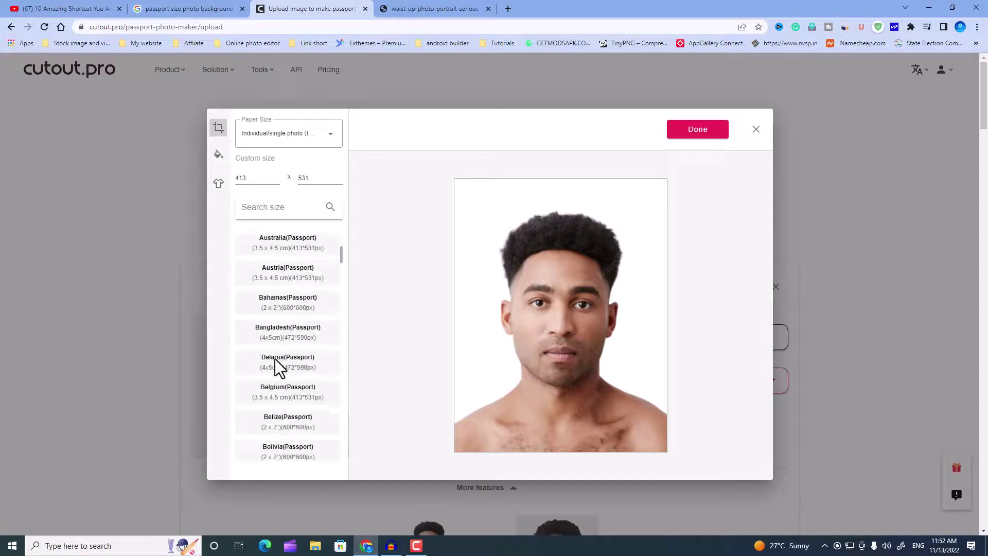
click(271, 279)
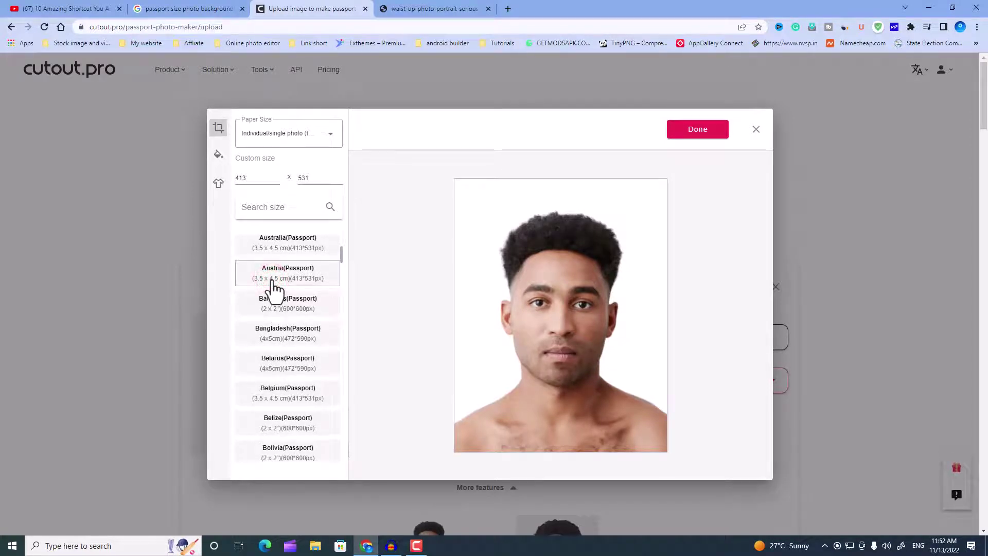
click(276, 307)
scroll(277, 311, up, 3)
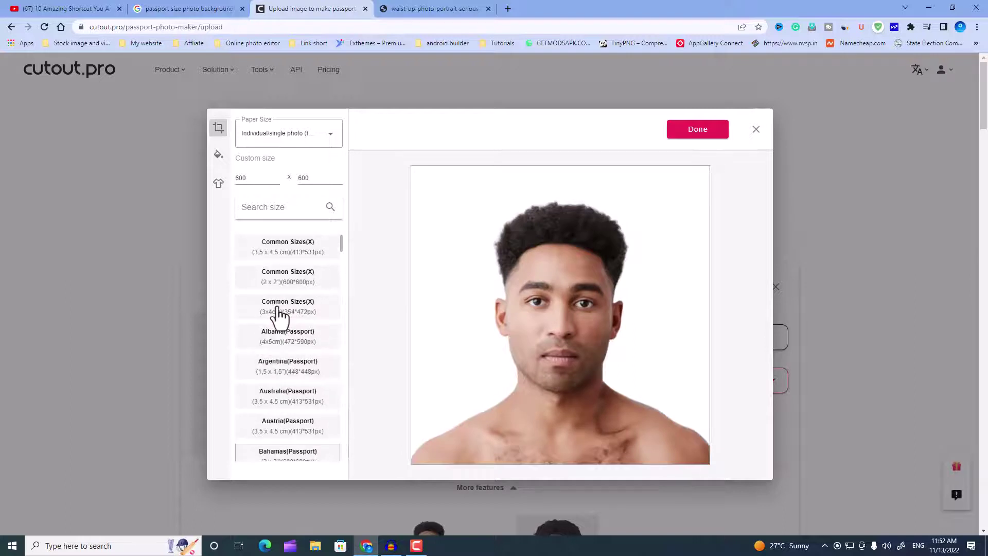
click(280, 255)
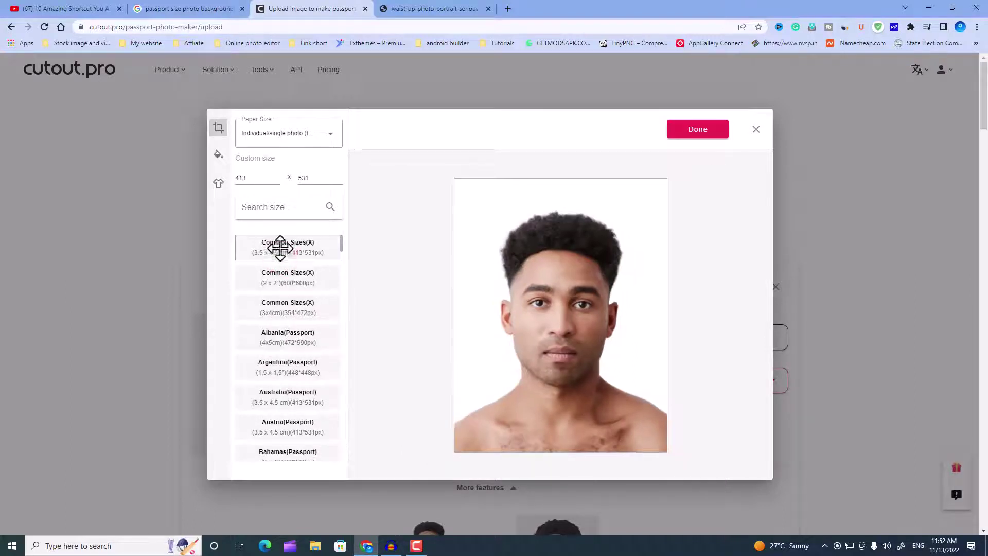
Step: Search 'Ind' and pick India (PAN Card), 295 × 413 px, after trying other India sizes
click(277, 210)
text(Indu)
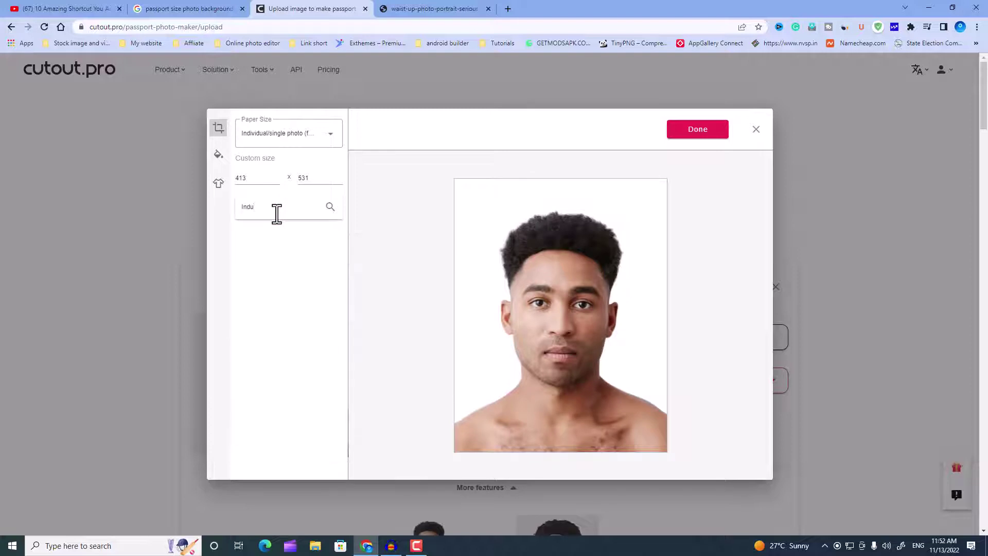
key(BackSpace)
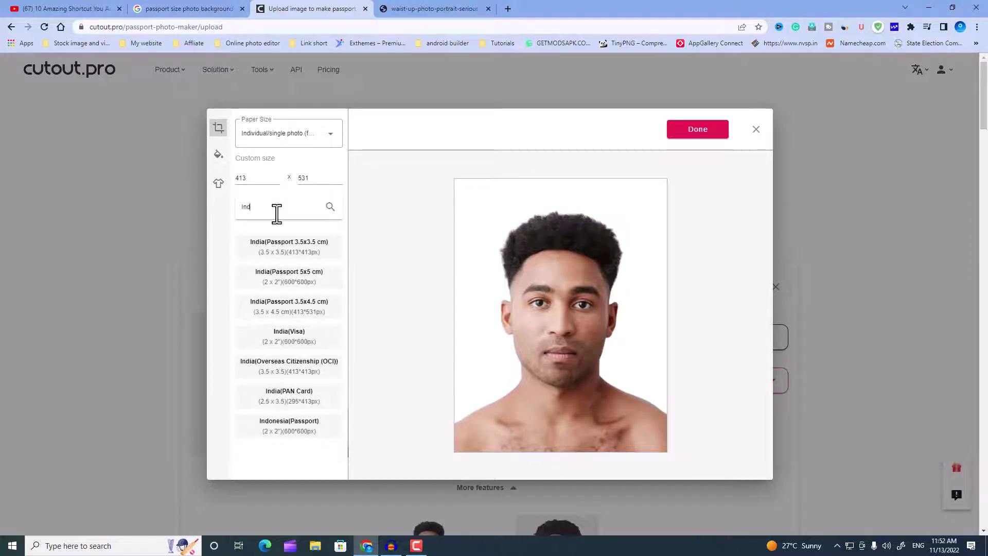
click(290, 247)
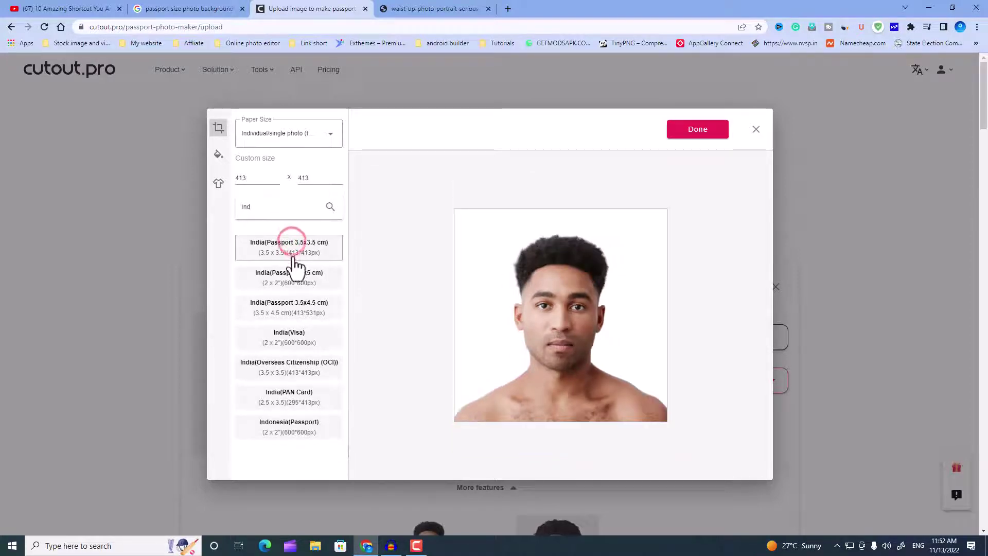
click(297, 280)
click(296, 308)
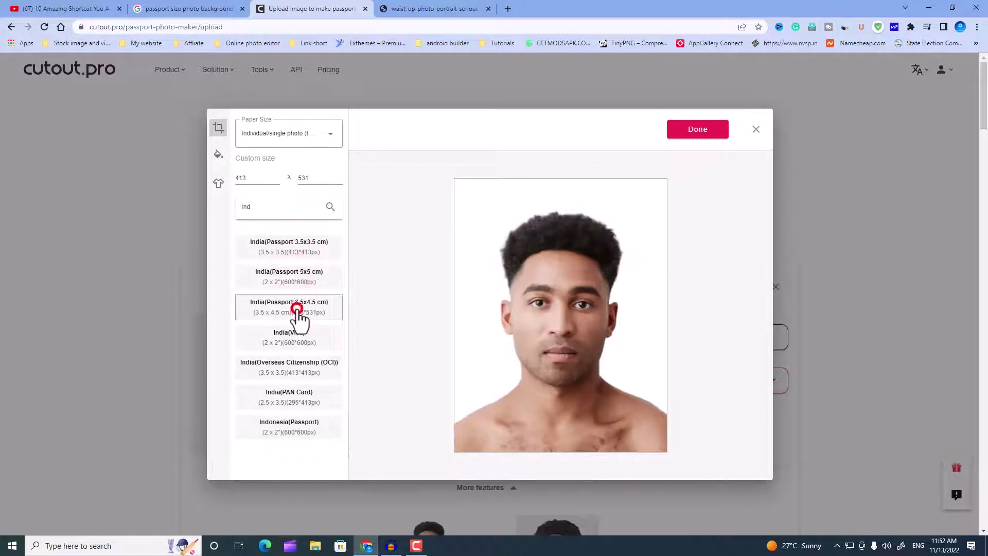
click(296, 345)
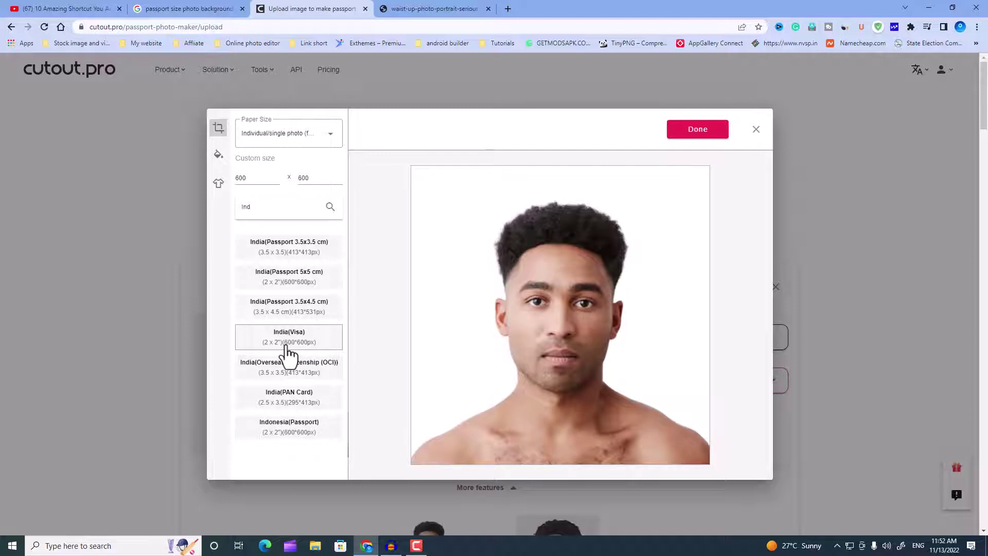
click(315, 409)
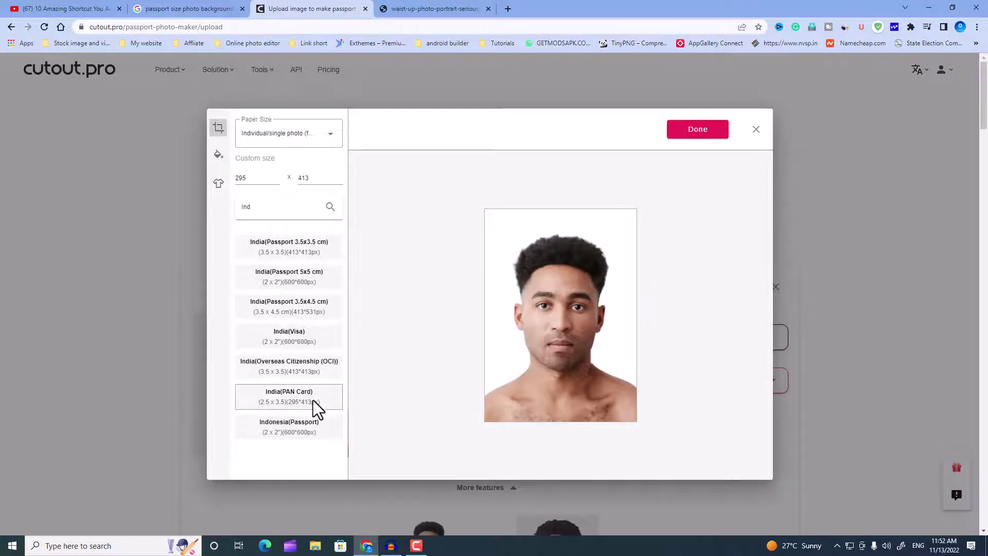
click(218, 156)
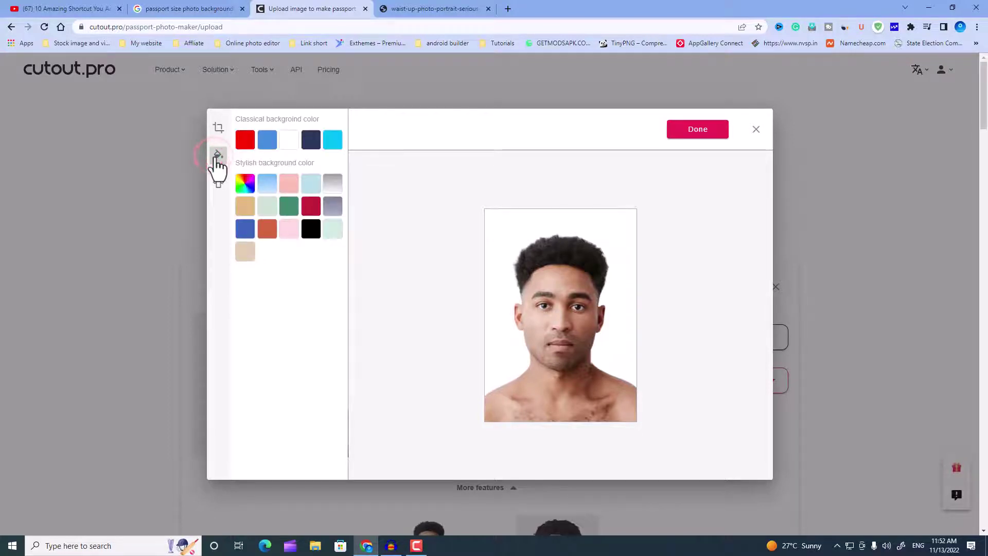
Step: Try cyan, navy and red backgrounds, settling on the blue background
click(267, 141)
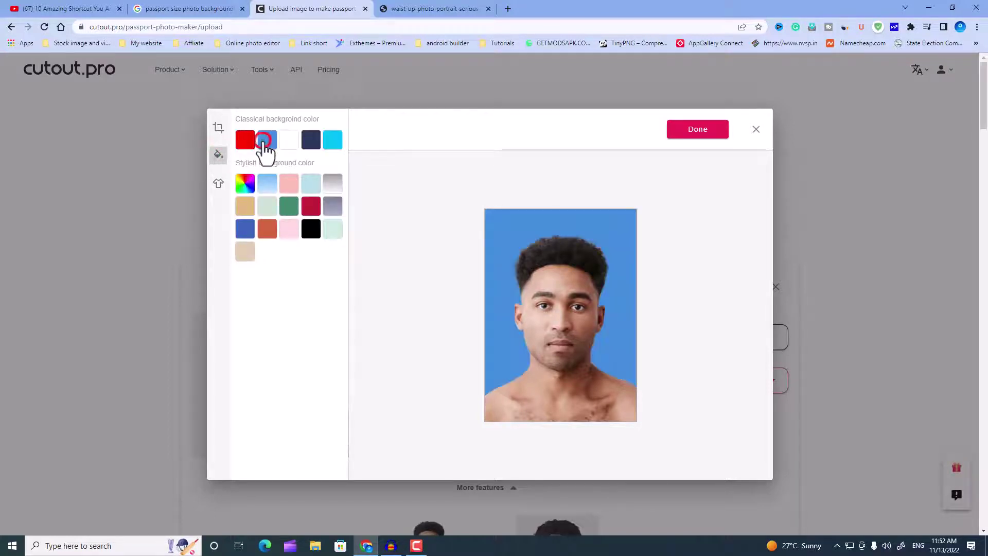
click(333, 140)
click(310, 140)
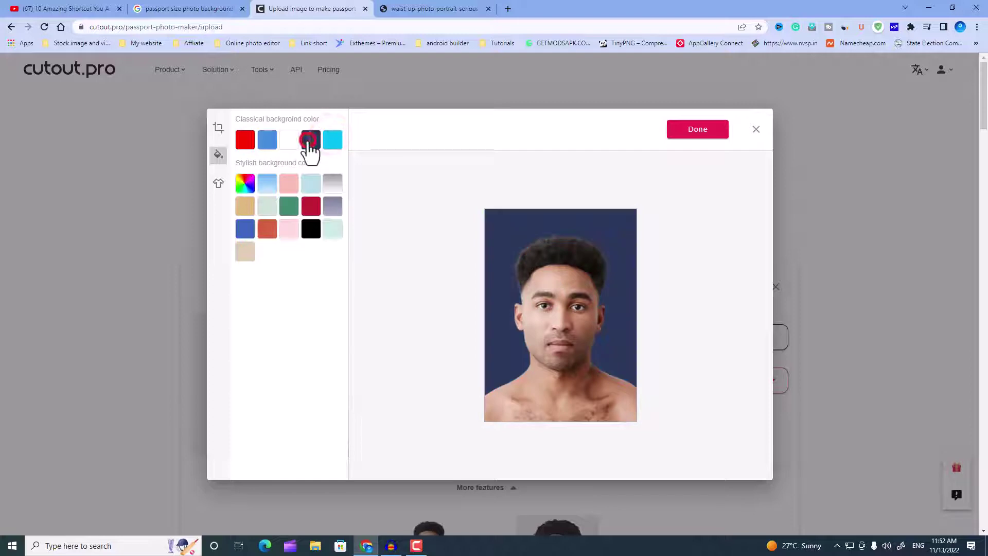
click(269, 144)
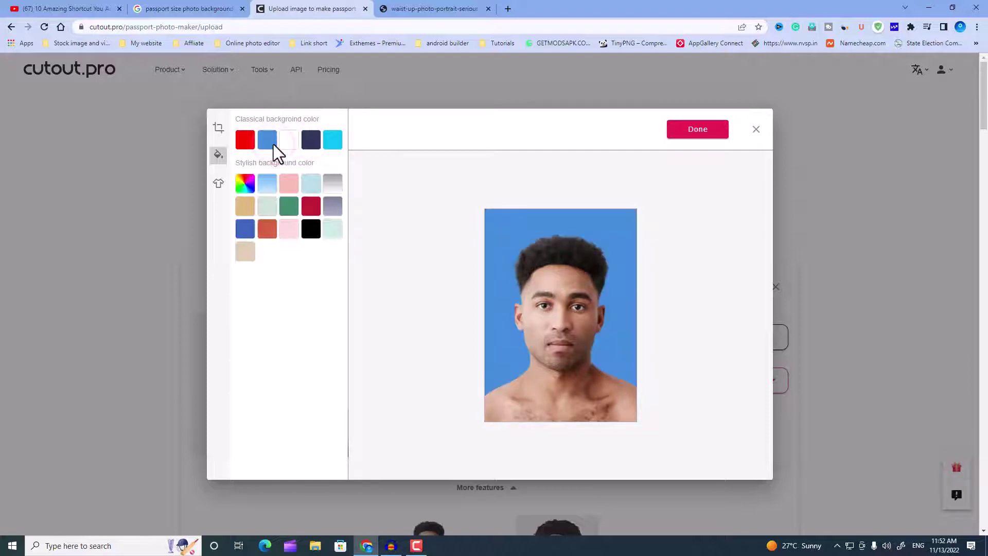
click(276, 207)
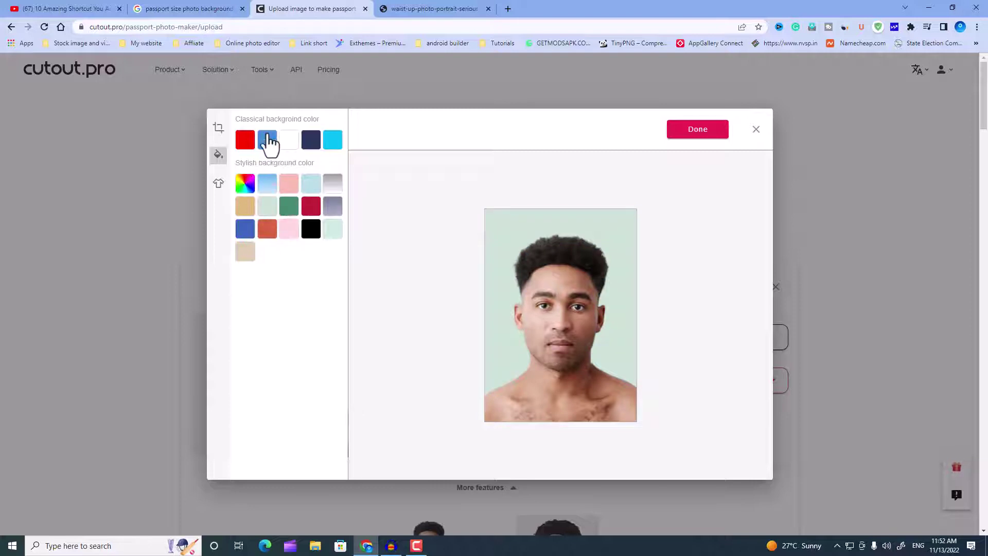
click(267, 135)
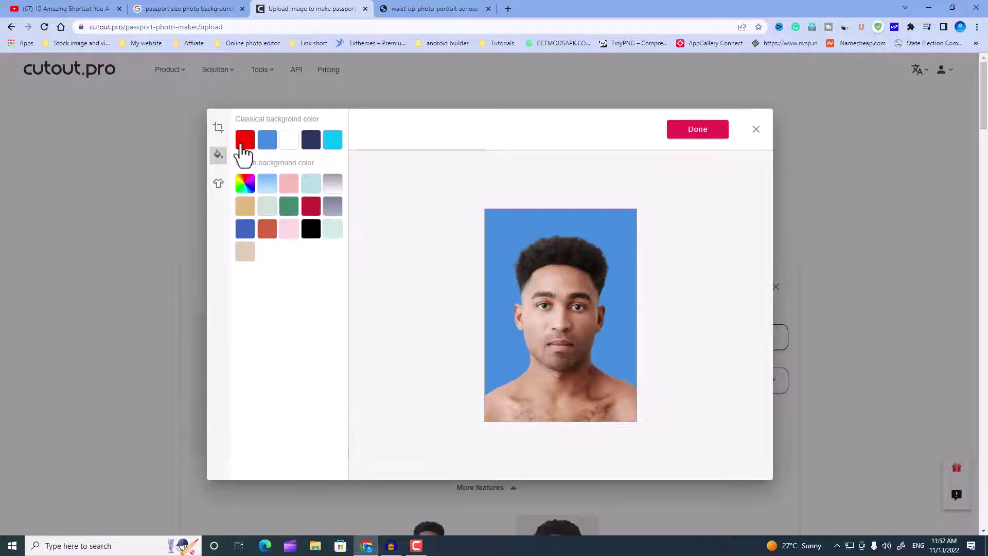
click(246, 147)
click(261, 148)
Step: Try the beige suit and tie, then dress the man in the light-blue collared shirt
click(216, 186)
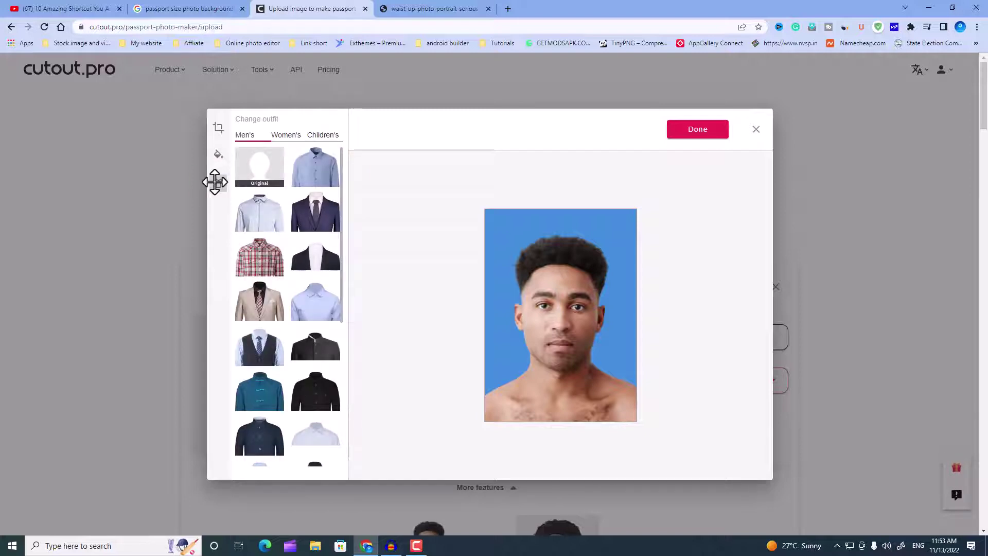
click(257, 304)
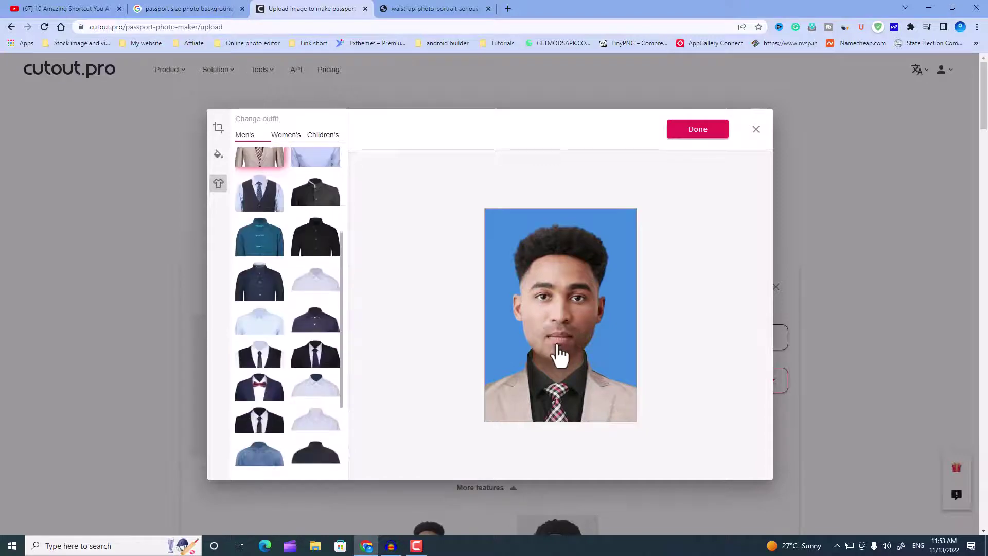
click(318, 253)
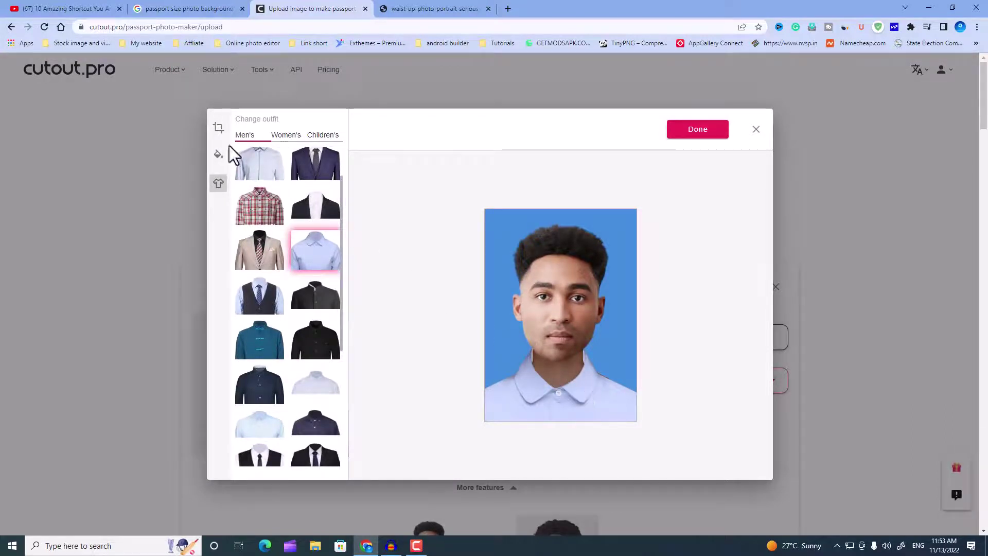
click(218, 128)
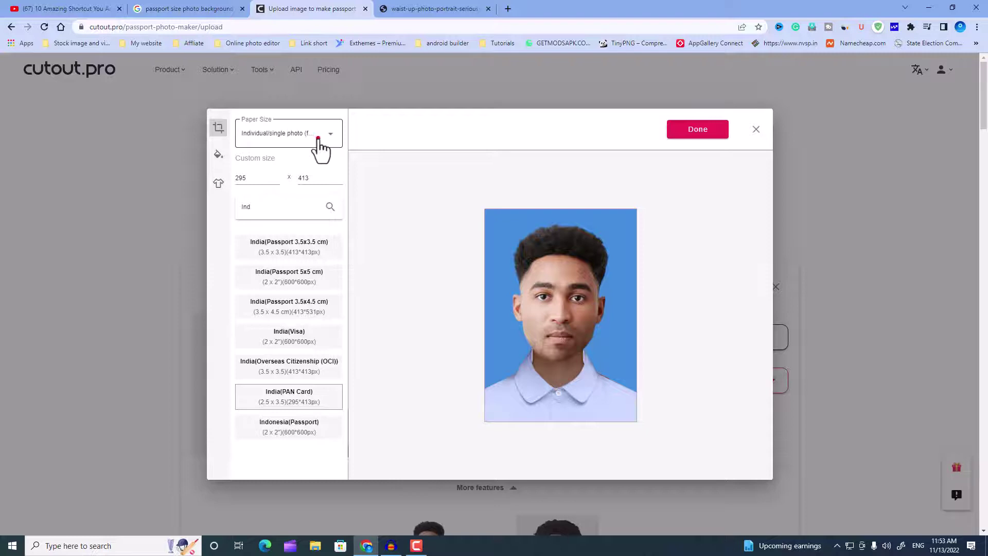
Step: Try 6 x 4 inch and Letter sheets, then confirm an A4 (29.7 x 21 cm) layout
click(320, 139)
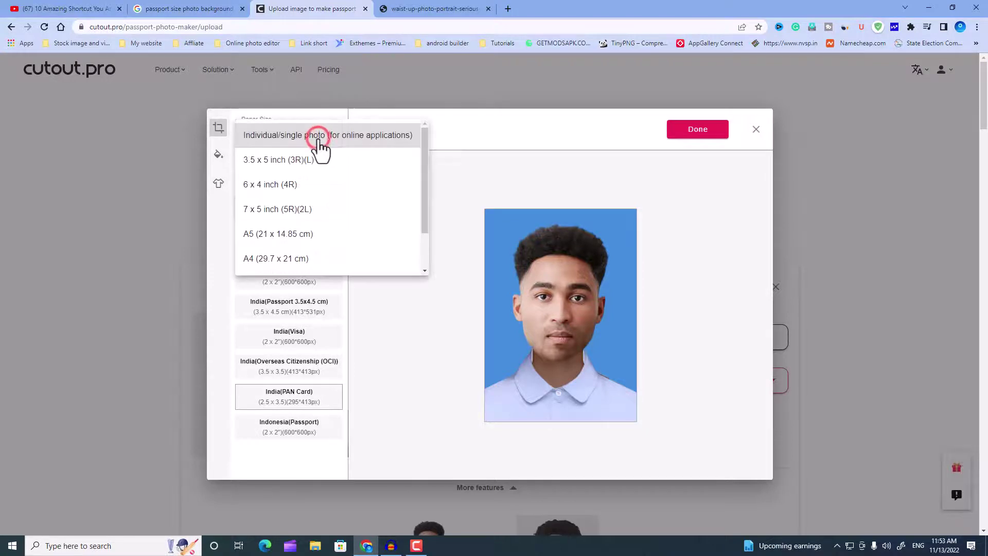
click(261, 186)
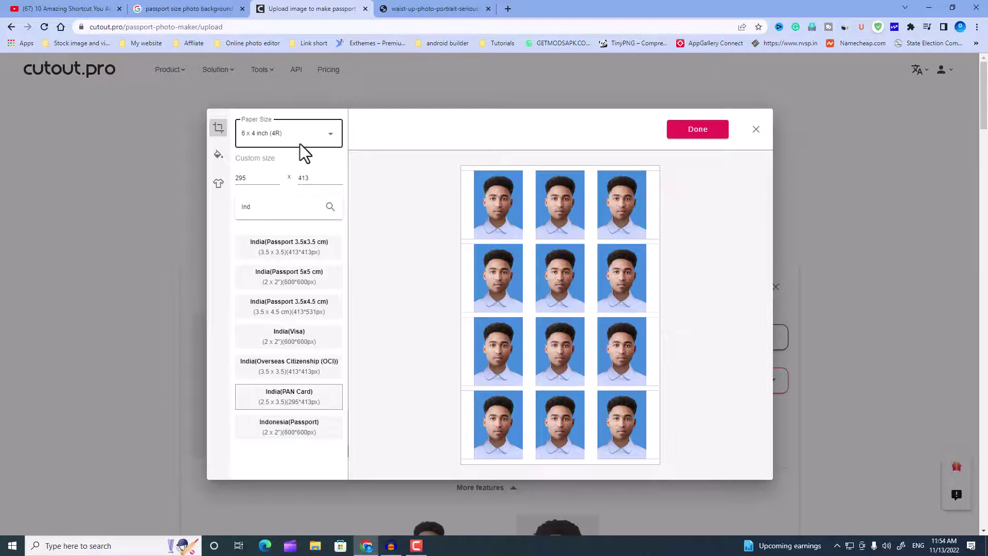
click(301, 132)
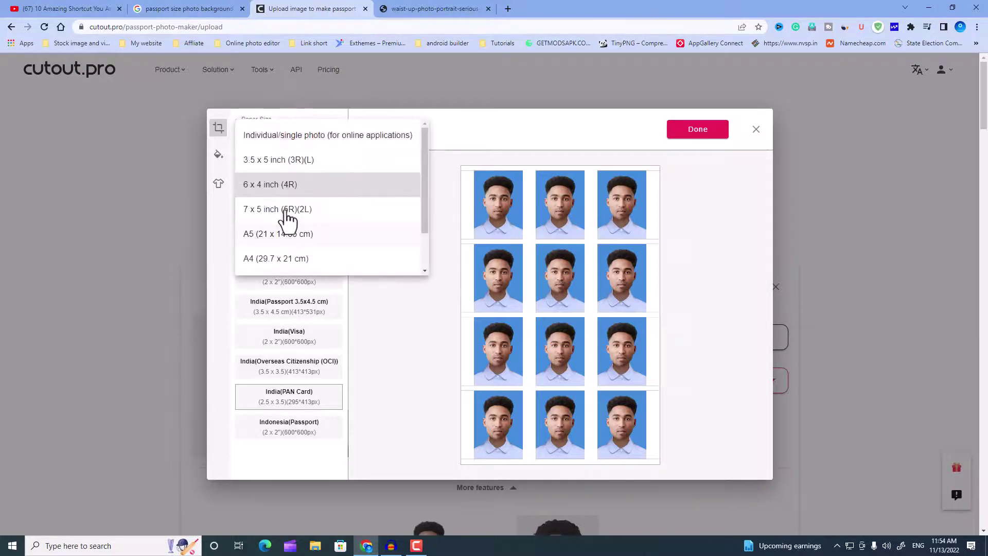
click(286, 216)
click(320, 138)
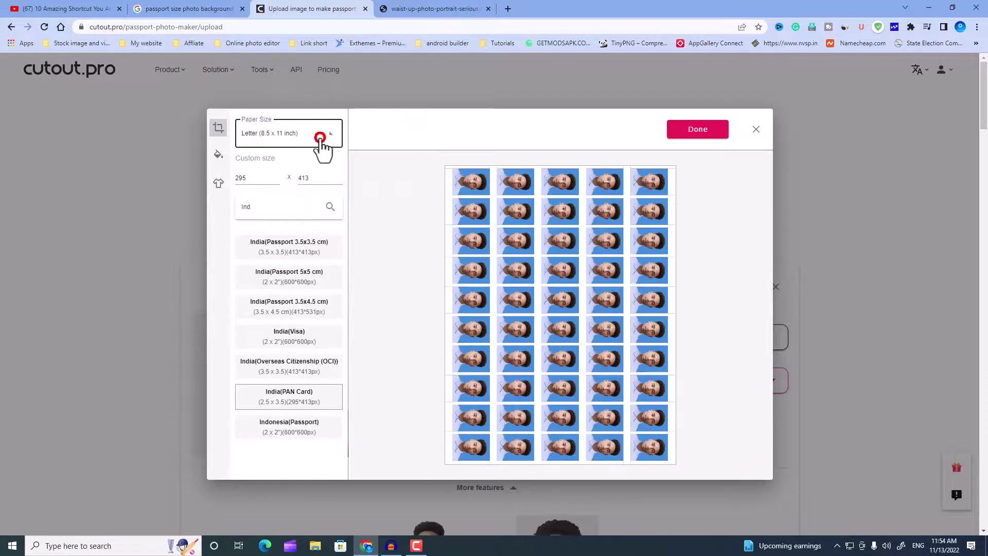
click(302, 215)
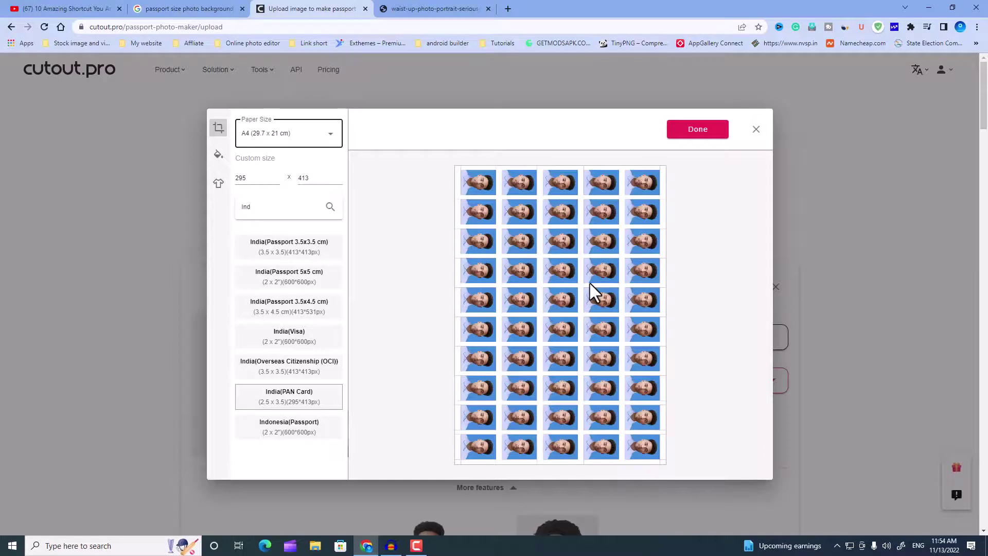
click(268, 138)
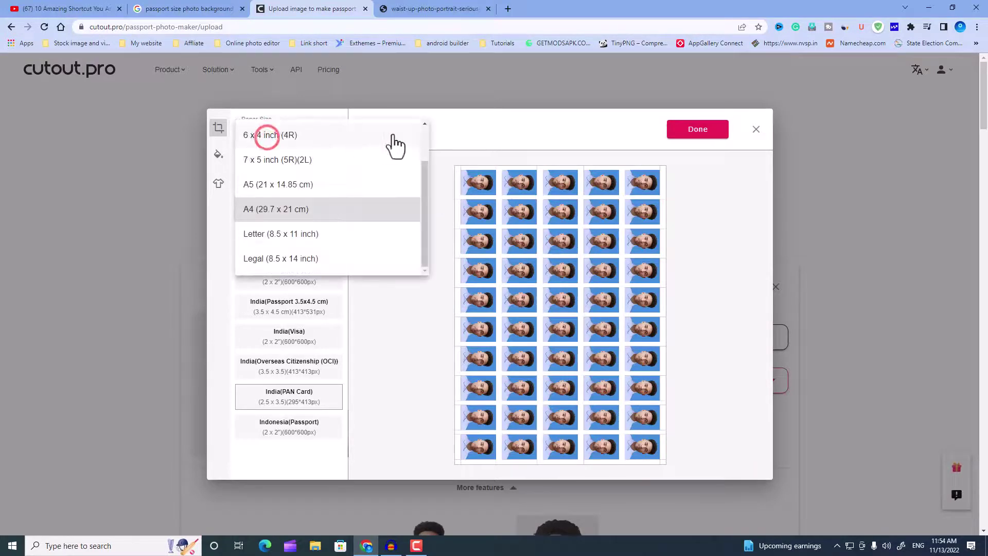
click(590, 127)
click(675, 129)
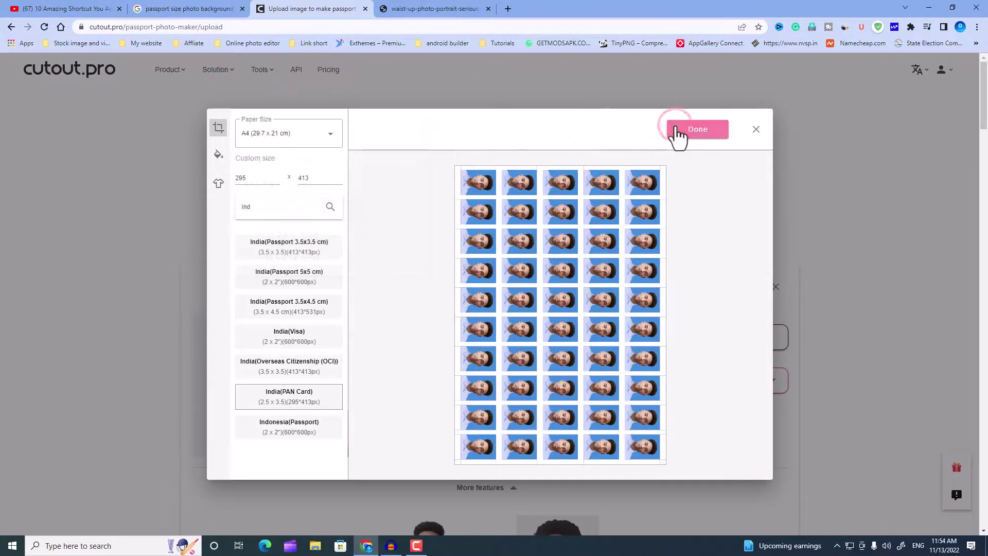
Step: Download the A4 photo sheet as a JPG at 82% image quality
scroll(460, 249, down, 3)
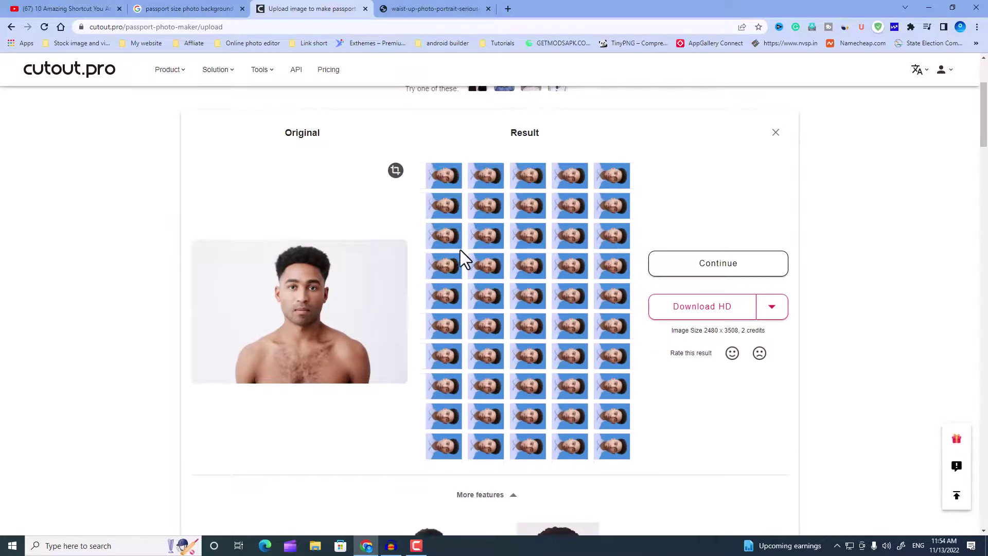
click(771, 308)
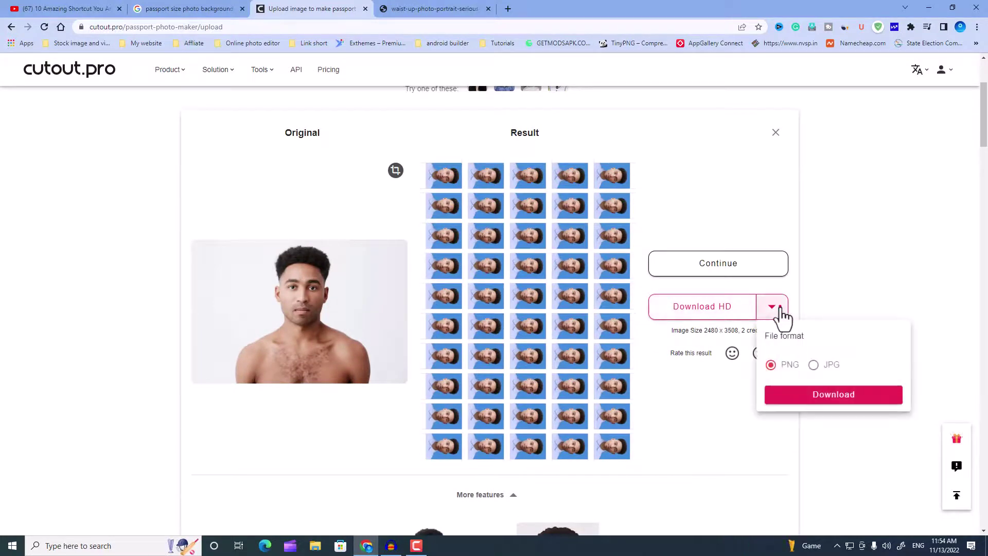
click(813, 365)
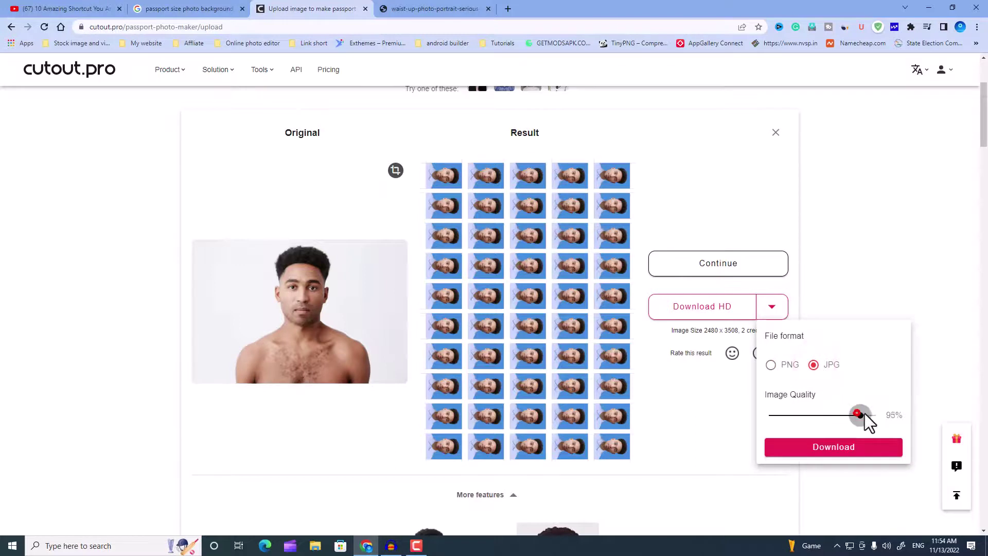
drag(858, 415, 837, 415)
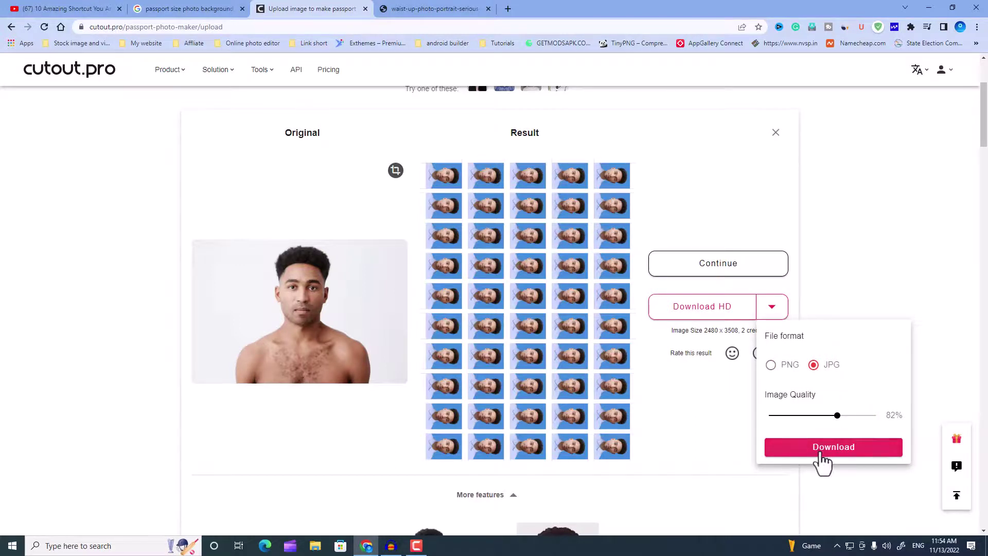
click(819, 452)
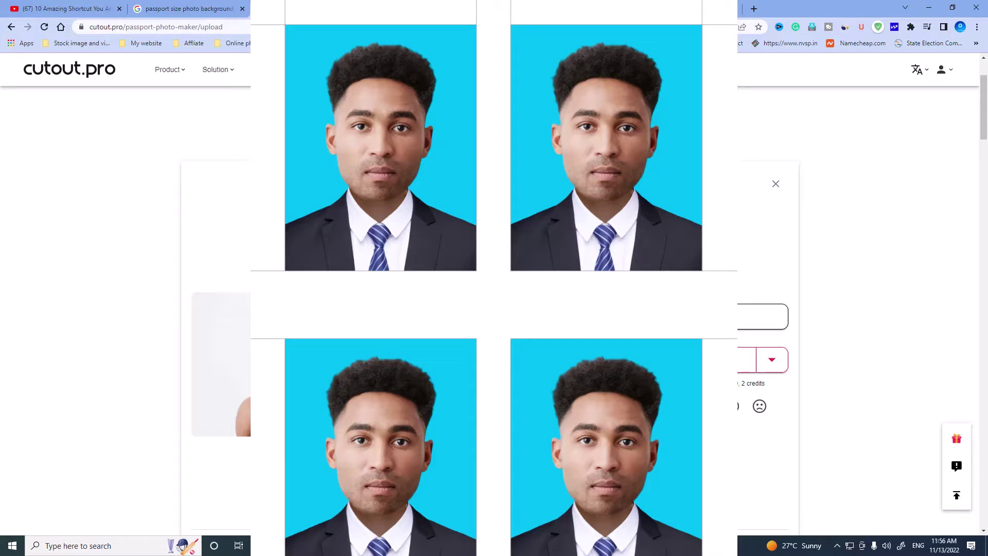
click(772, 359)
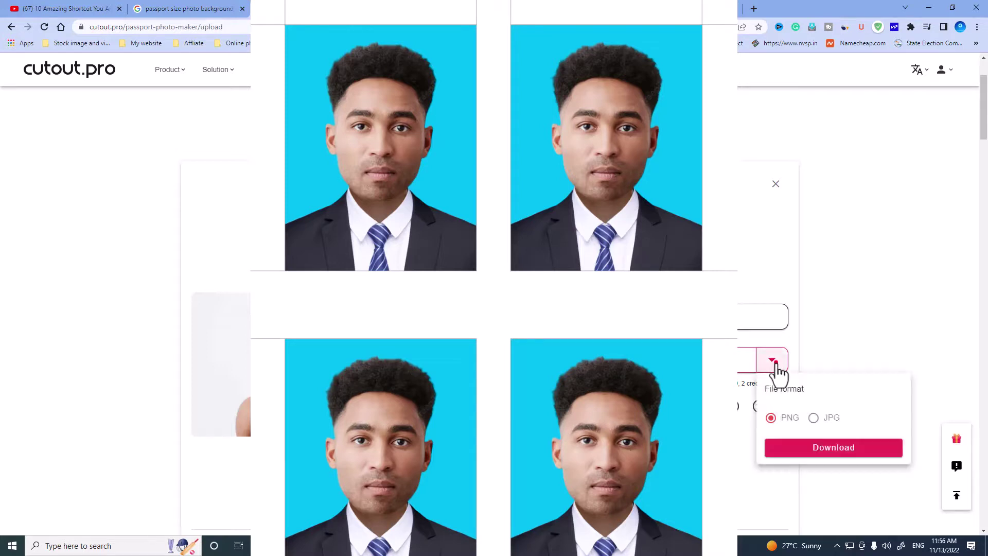
click(814, 417)
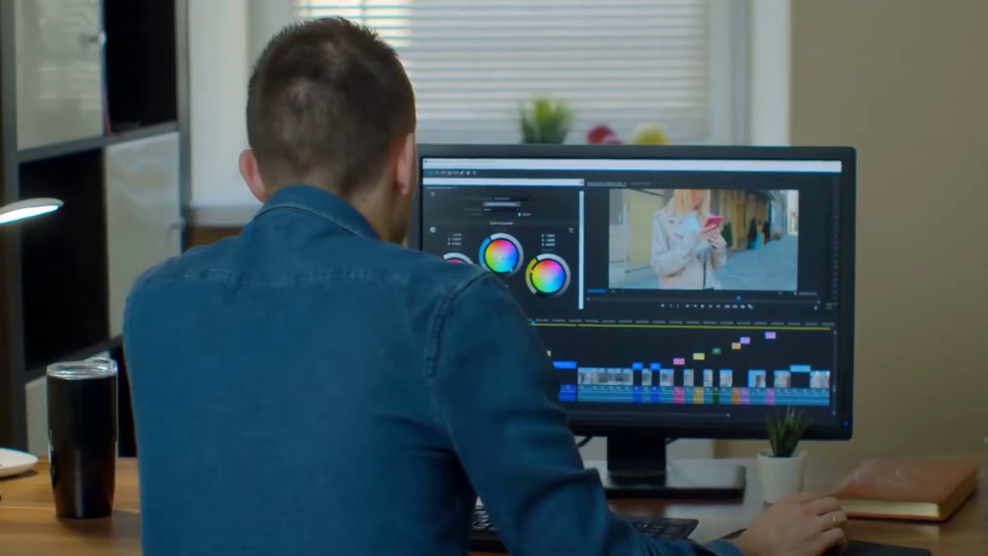